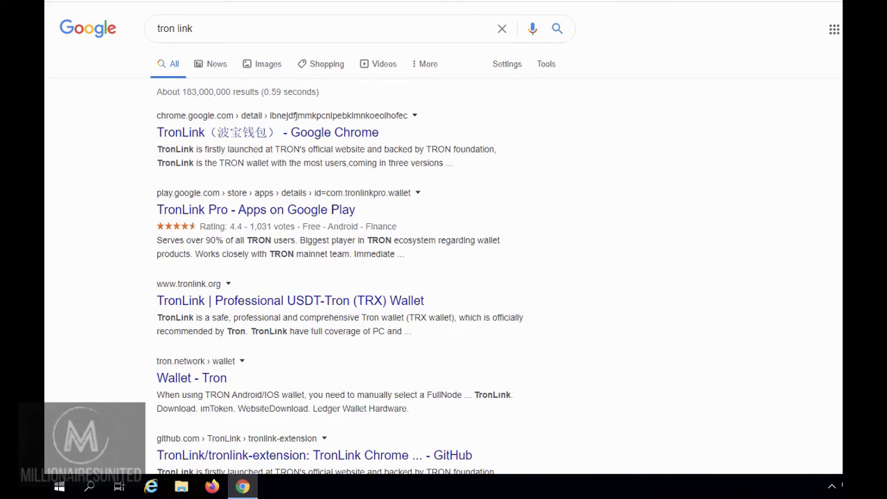
- Open the official tronlink.org site from the Google results for 'tron link'
click(184, 301)
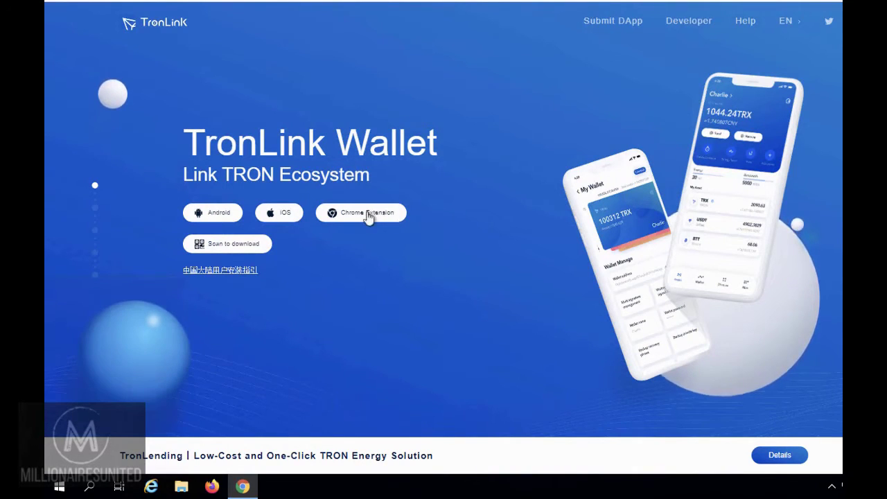
mouse_move(361, 213)
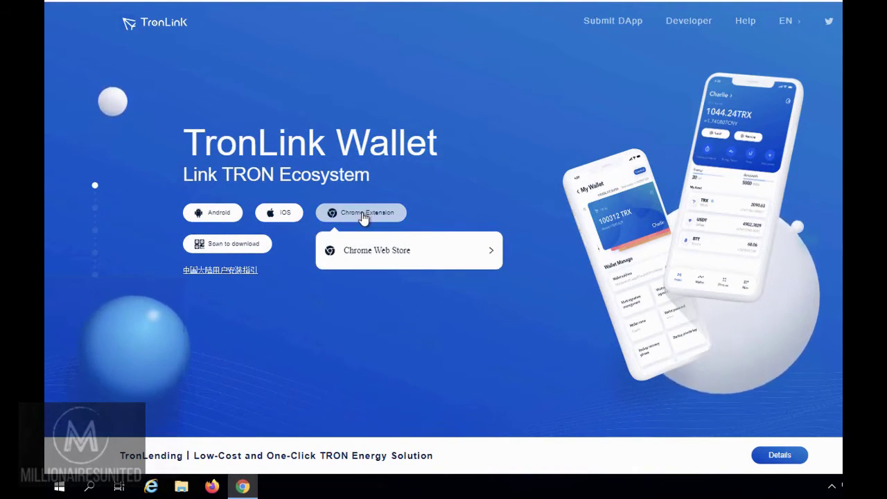
- Follow the site's Chrome extension link to TronLink's Chrome Web Store listing
click(367, 250)
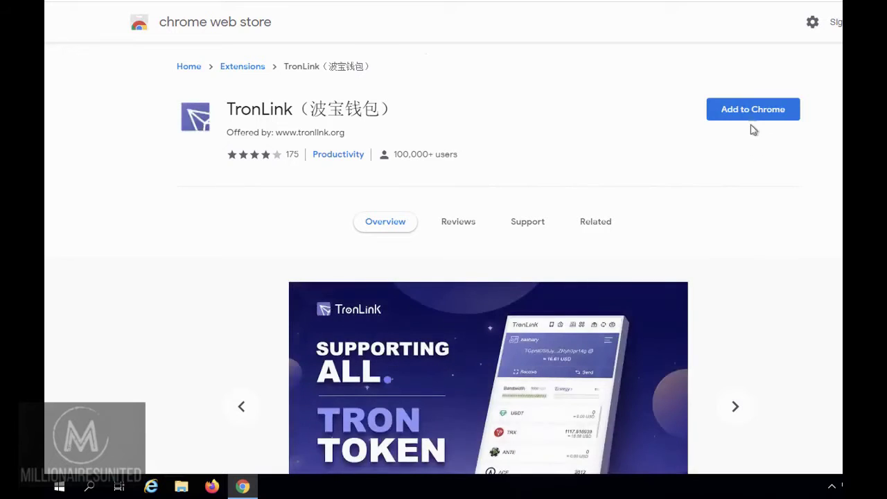
- Add TronLink to Chrome, approve its permissions, and launch the extension
click(752, 114)
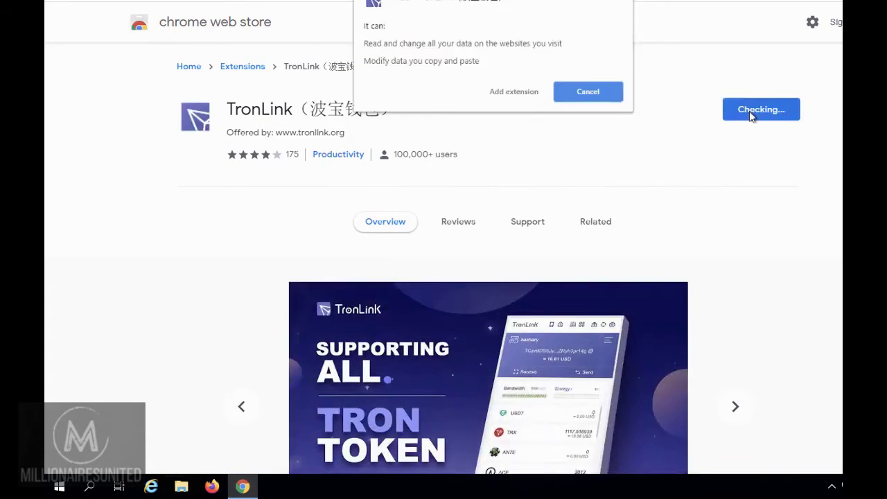
click(527, 95)
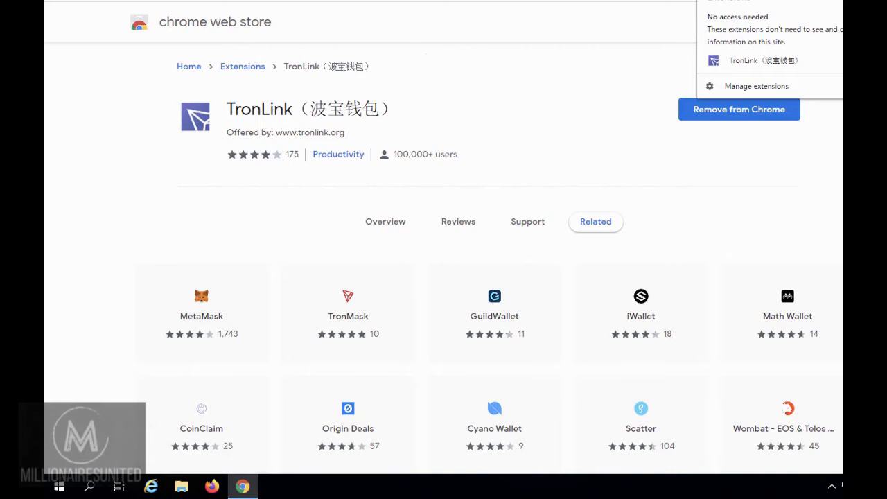
click(832, 134)
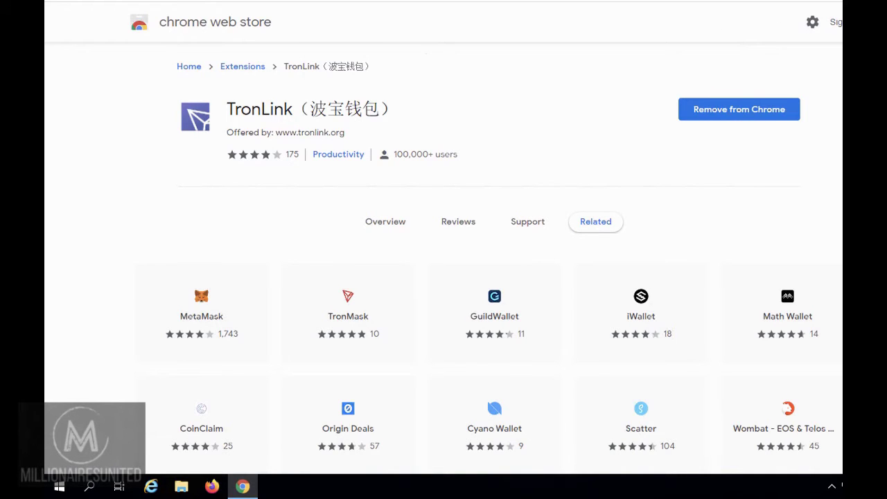
click(817, 1)
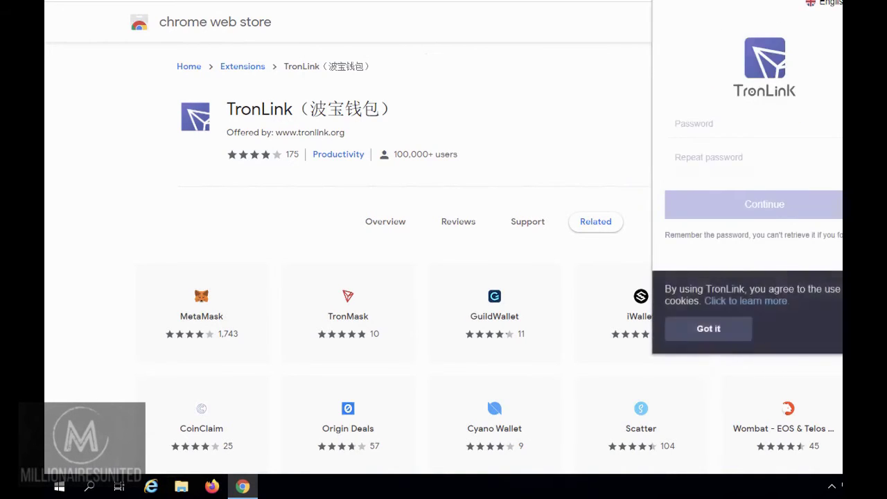
- Enter and repeat the new wallet password, dismiss the cookie notice, and choose to create a wallet
click(717, 122)
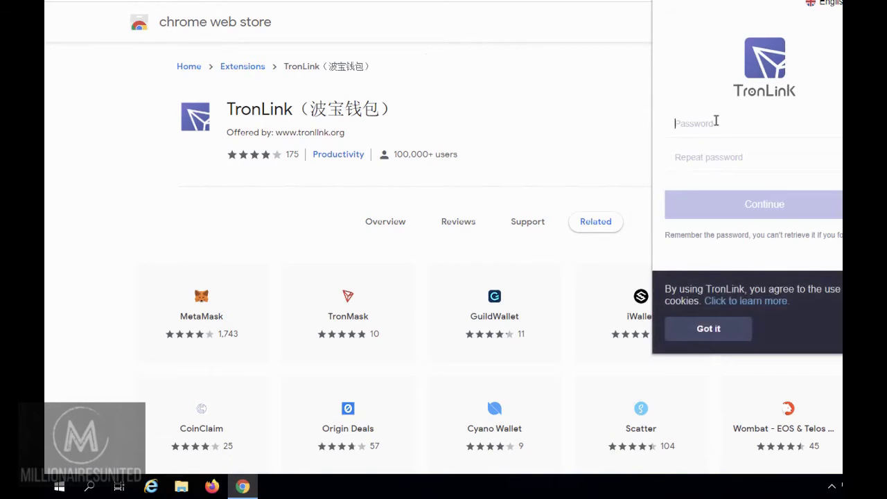
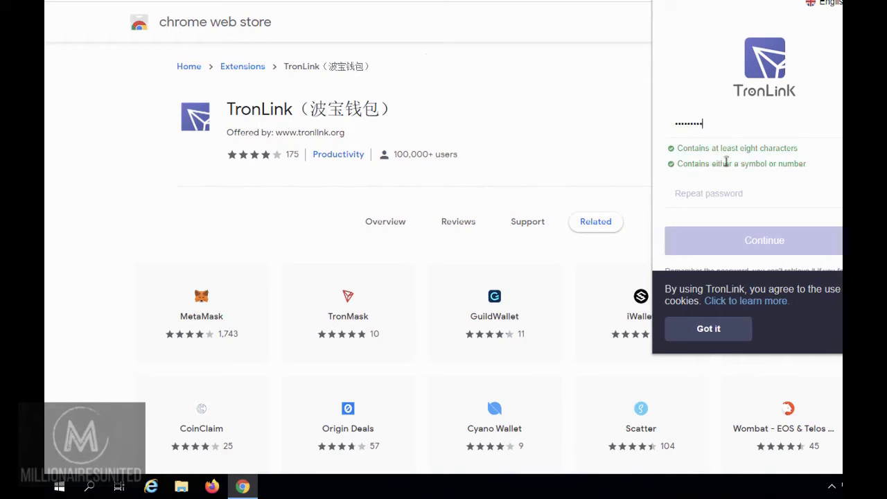
click(711, 193)
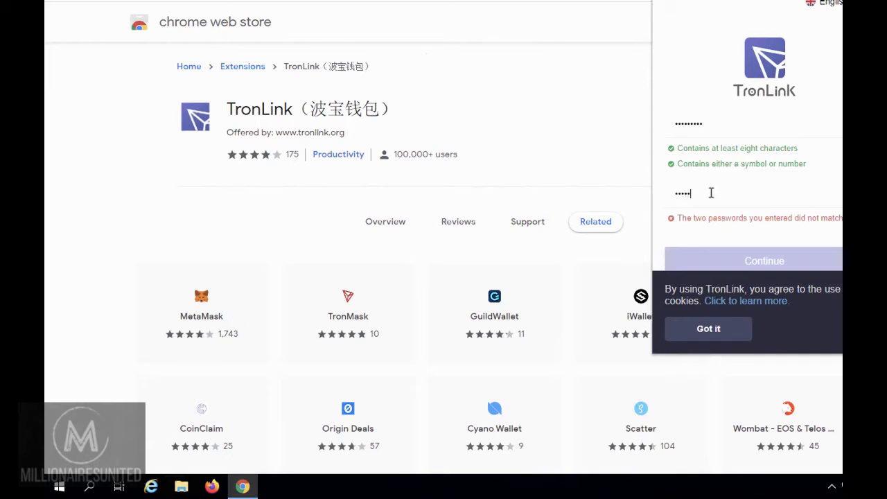
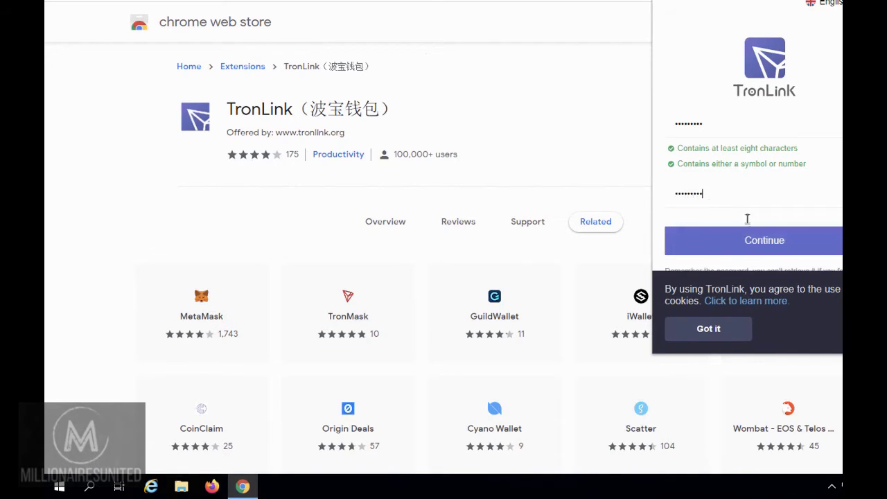
click(728, 331)
click(755, 245)
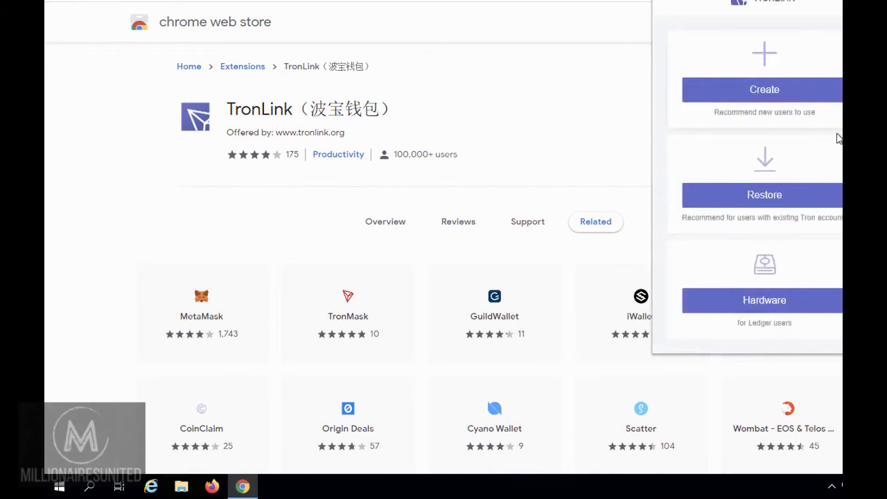
click(776, 91)
- Name the new account 'cryptomaniac' and continue to its 12-word mnemonic
click(712, 123)
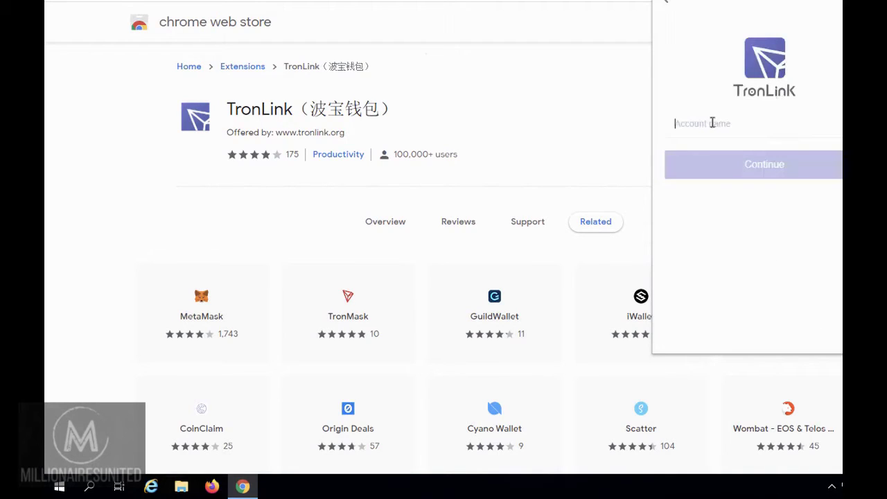
text(cr)
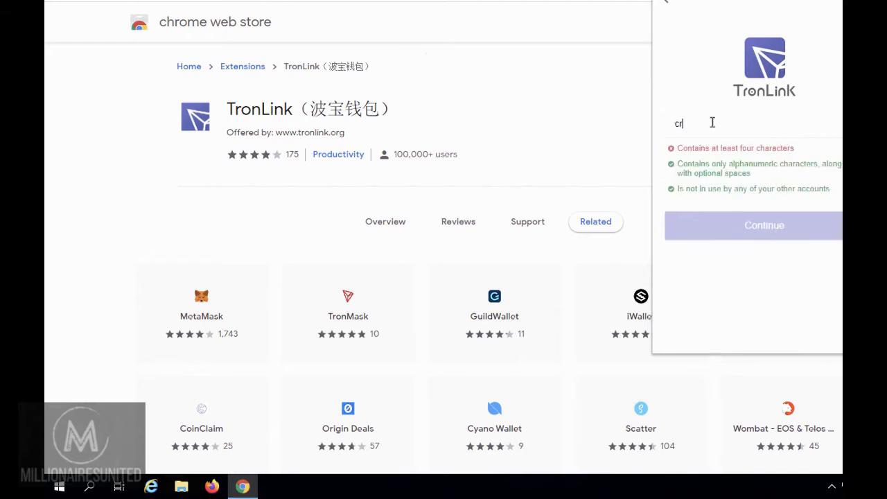
text(ypto)
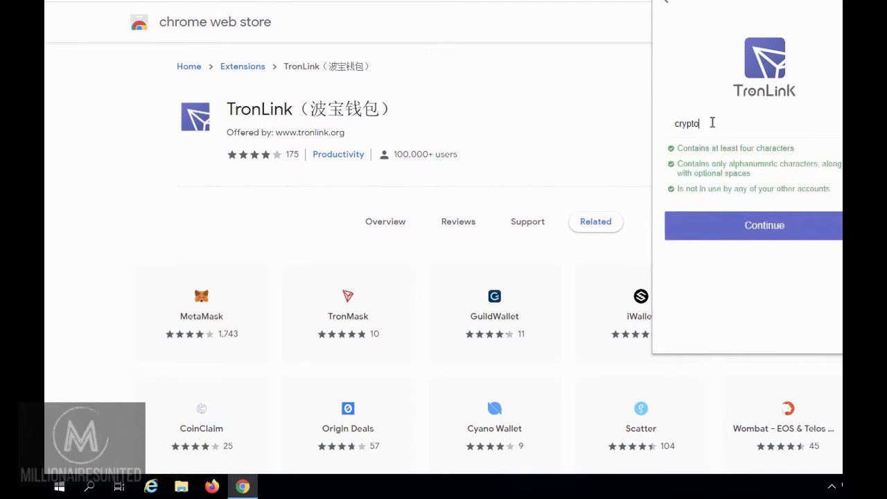
text(mania)
text(c)
click(758, 229)
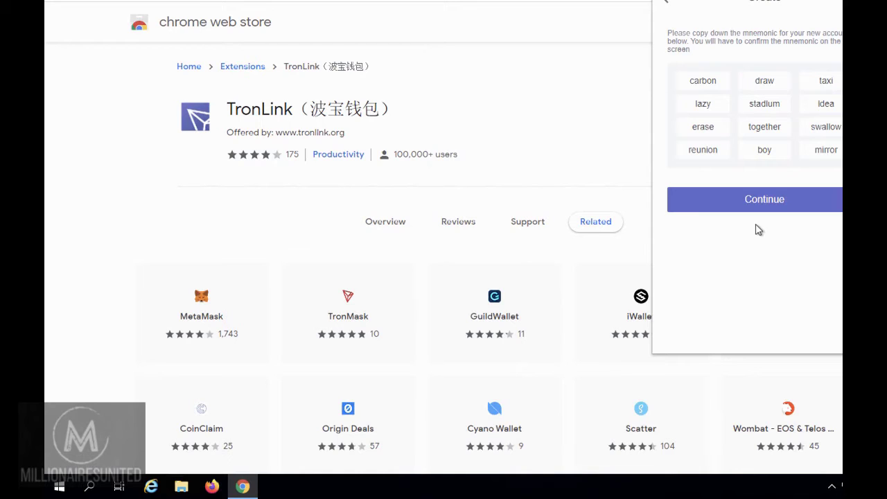
- Re-enter the first six recovery-phrase words in their original order
click(757, 209)
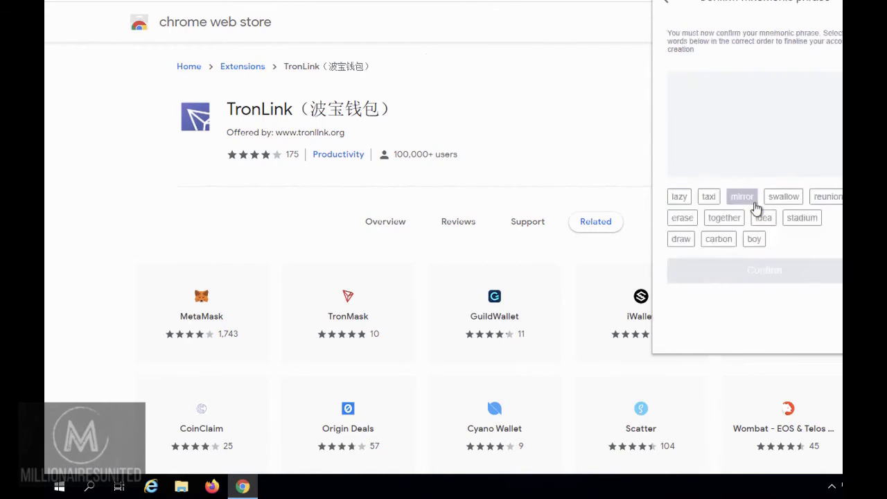
click(721, 240)
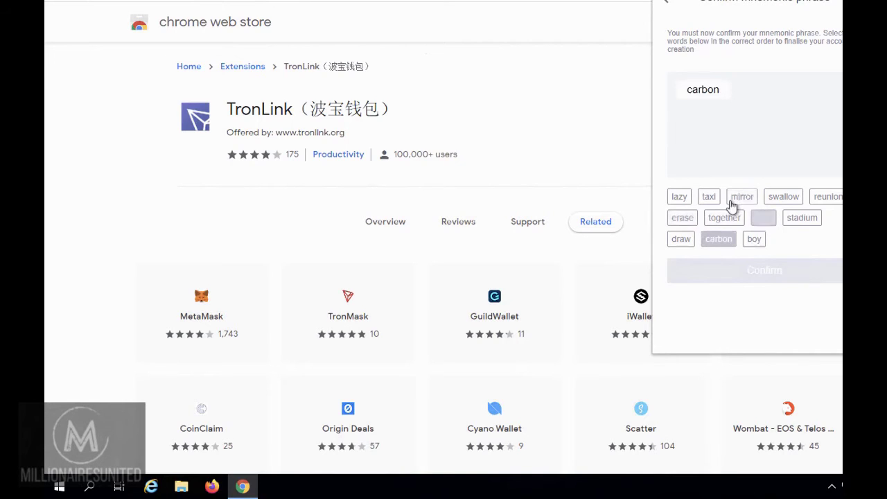
click(682, 240)
click(709, 199)
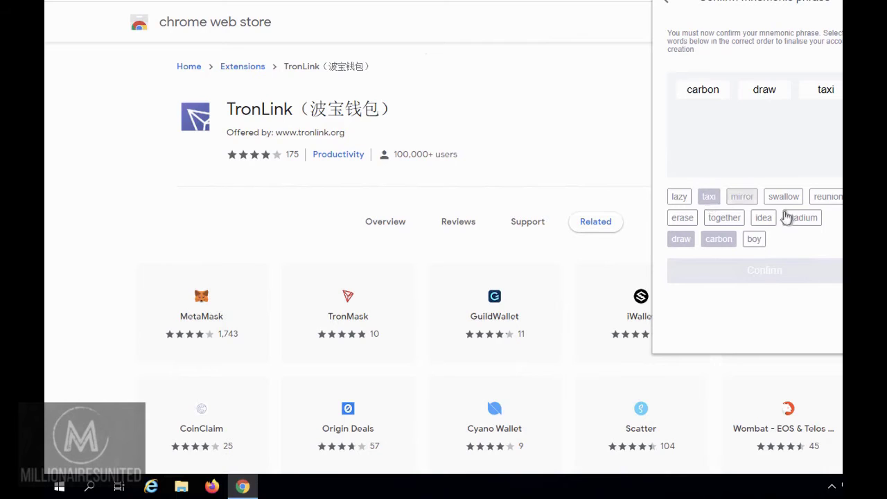
click(724, 218)
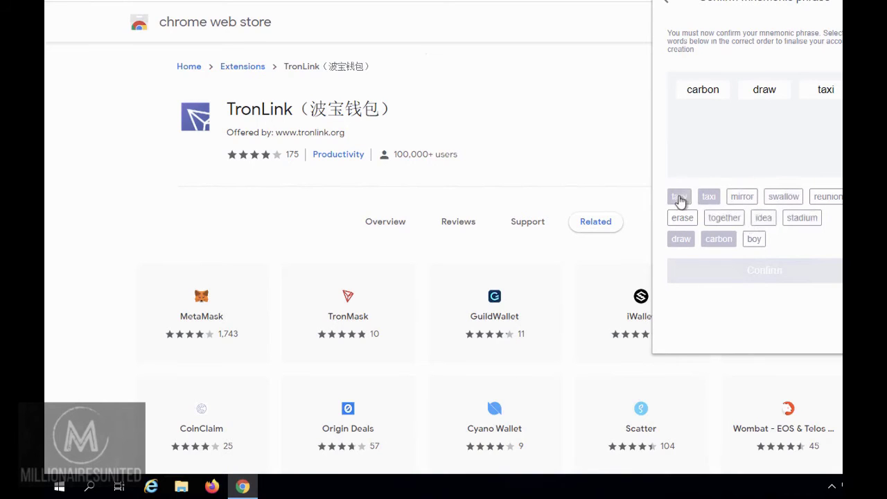
click(680, 198)
click(801, 219)
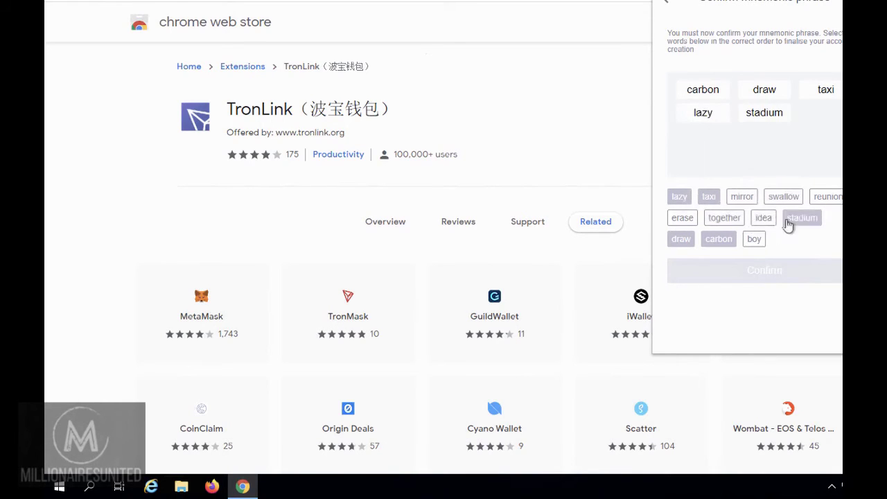
click(764, 219)
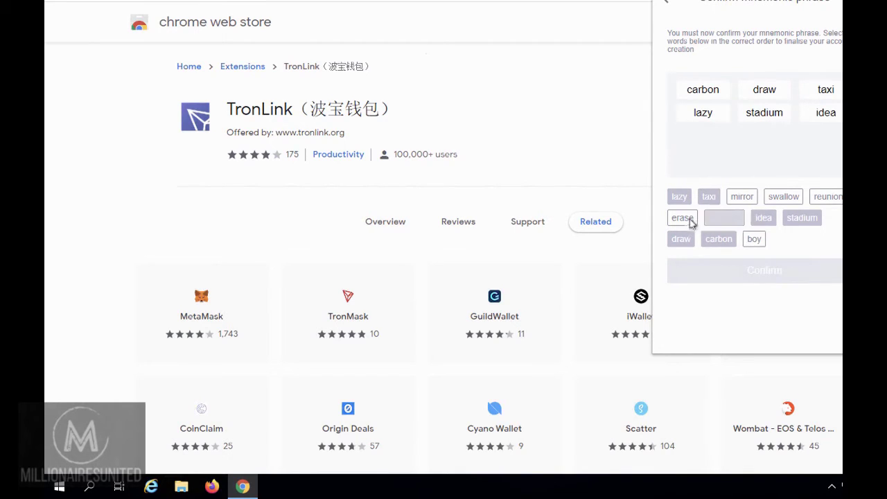
- Enter the remaining six phrase words in order and confirm the mnemonic
click(682, 219)
click(717, 221)
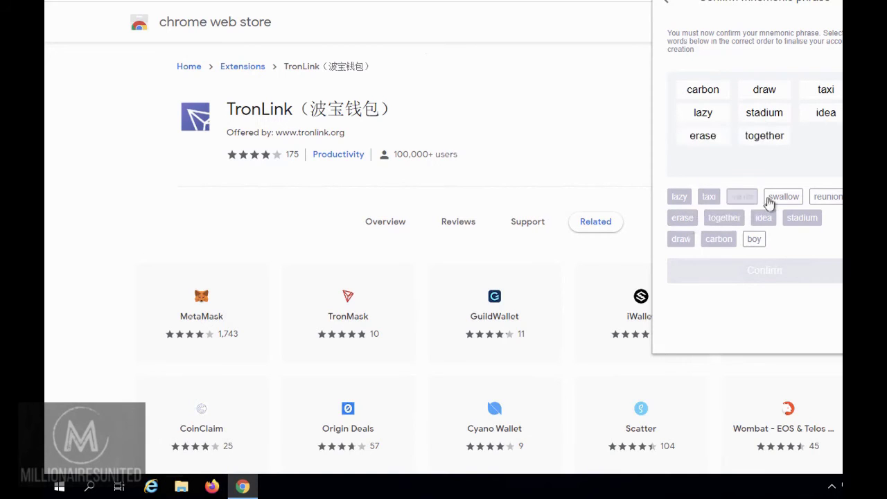
click(769, 200)
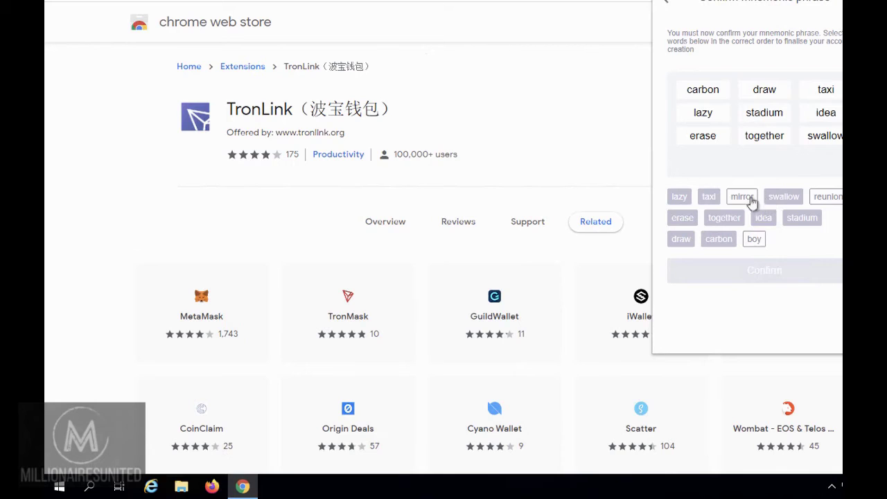
click(821, 198)
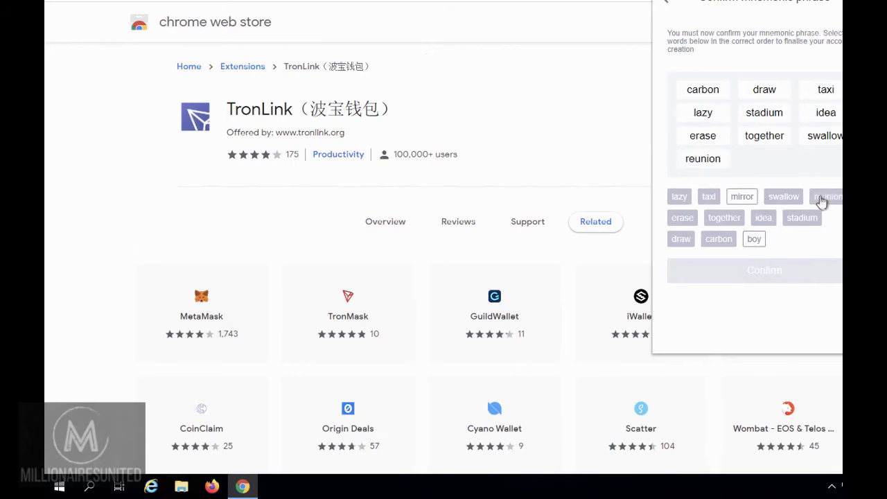
click(756, 240)
click(743, 198)
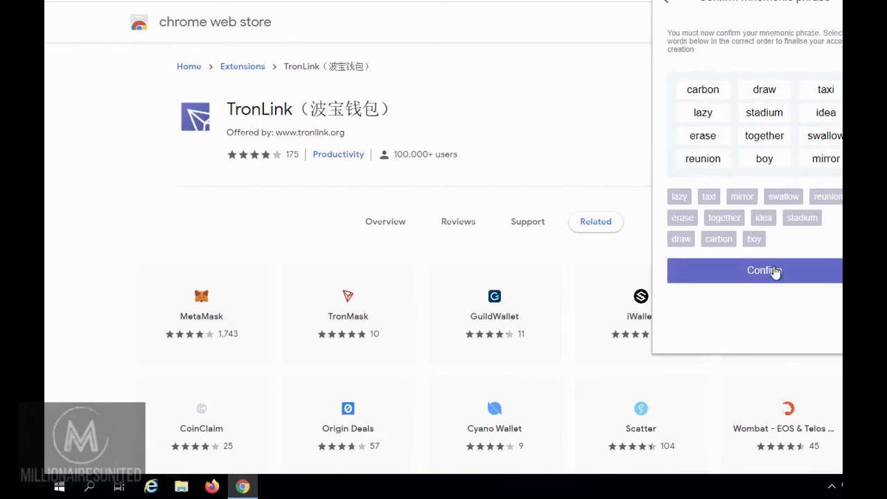
click(775, 273)
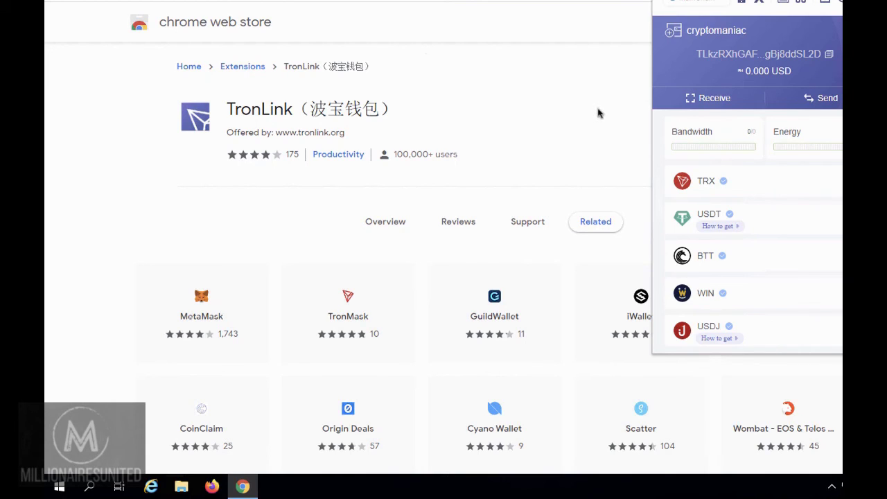
- Bring up the cryptomaniac account's Receive screen with its QR code and address
click(718, 100)
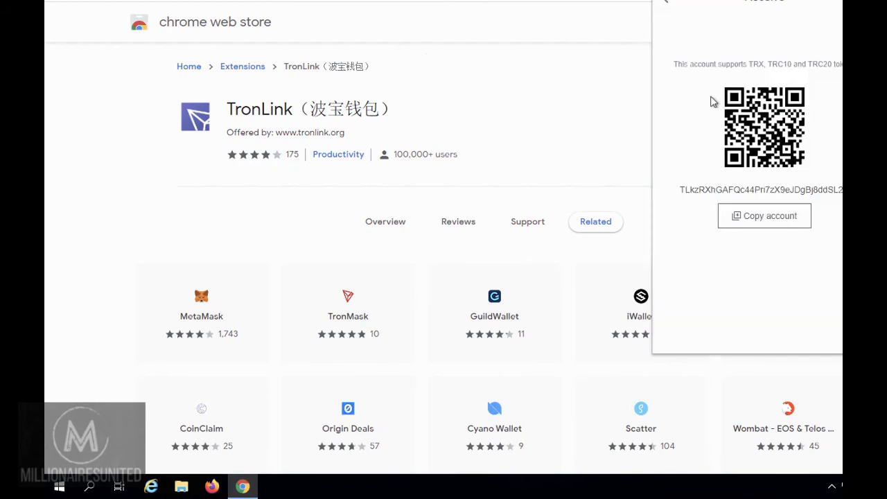
- Copy the cryptomaniac wallet address from under the QR code
click(737, 218)
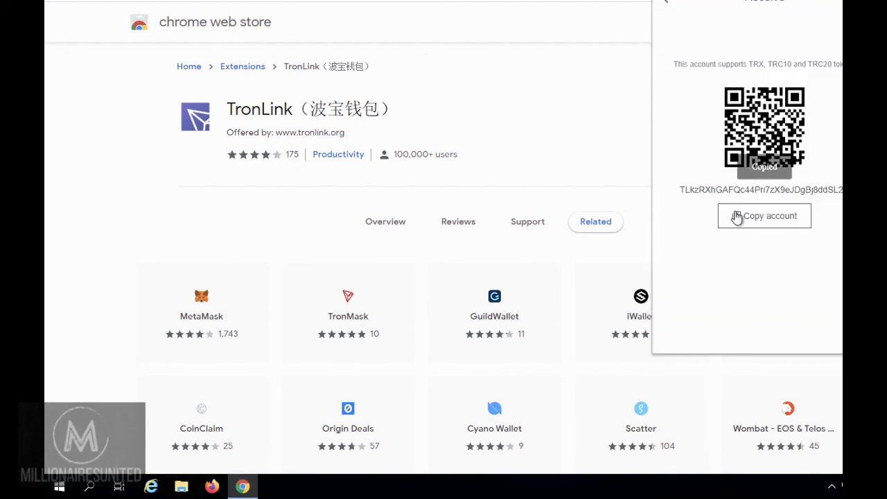